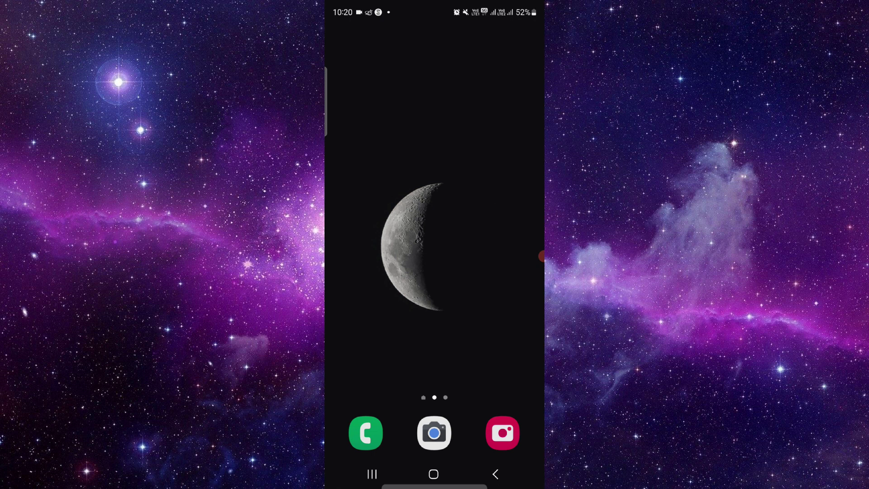
Swipe to the home page with app icons and launch Google Play Store
left_click_drag(380, 238, 516, 238)
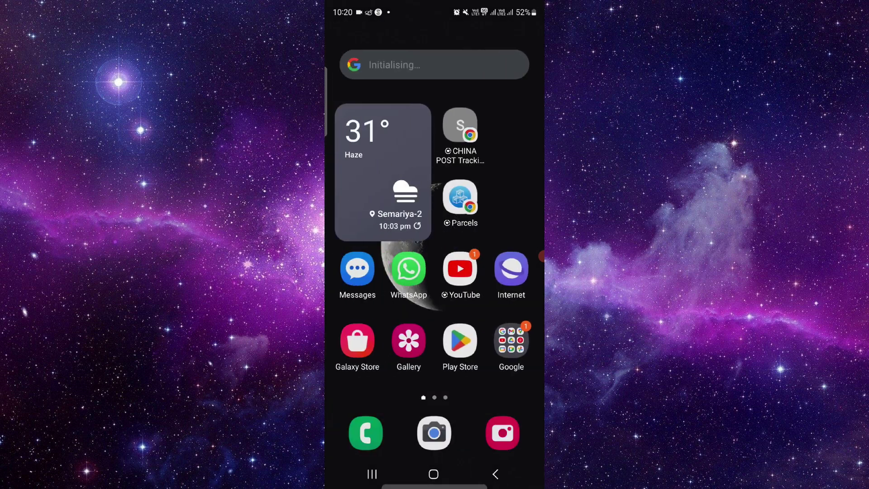
left_click(459, 341)
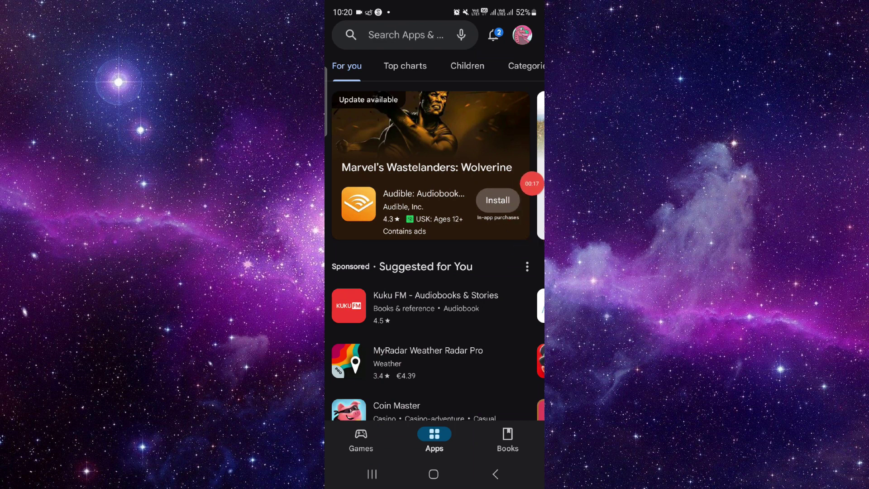
Search Google Play Store for 'metro bank'
left_click(405, 34)
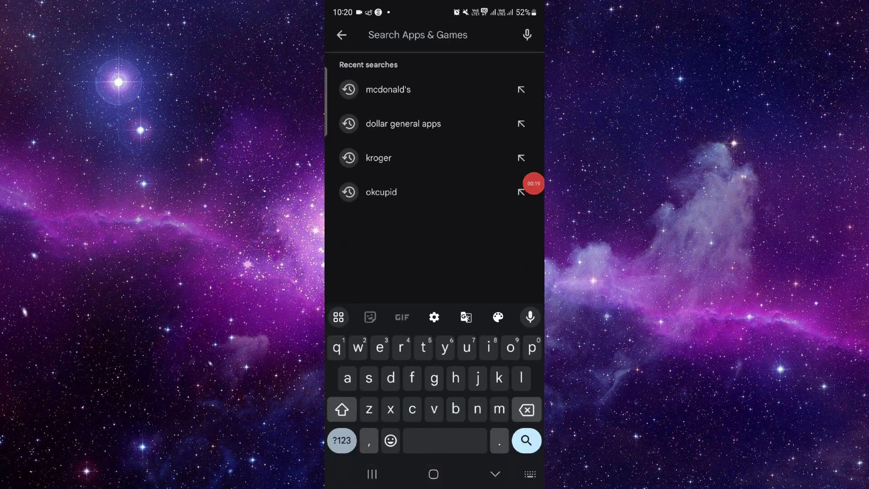
type("metr")
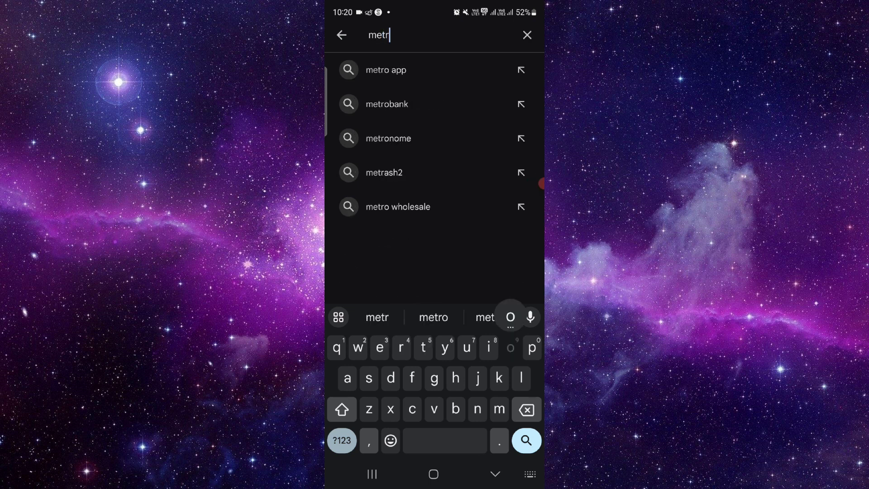
type("o")
key("BackSpace")
type("o b")
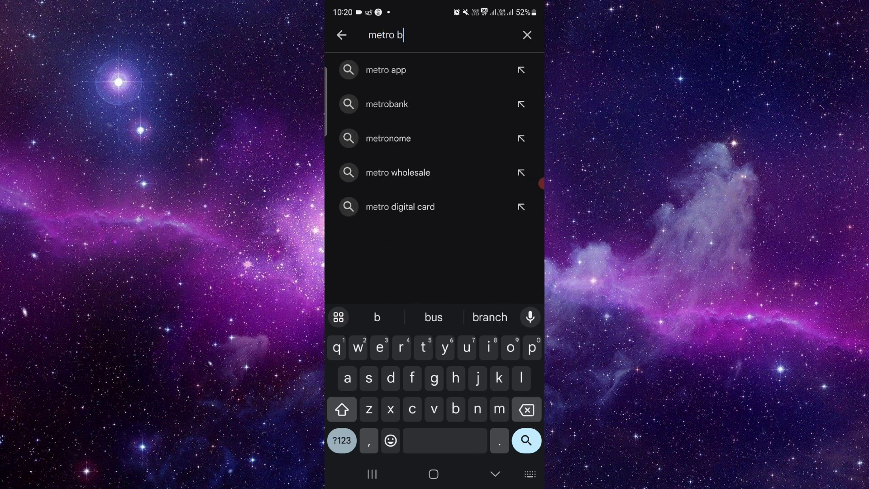
left_click(387, 104)
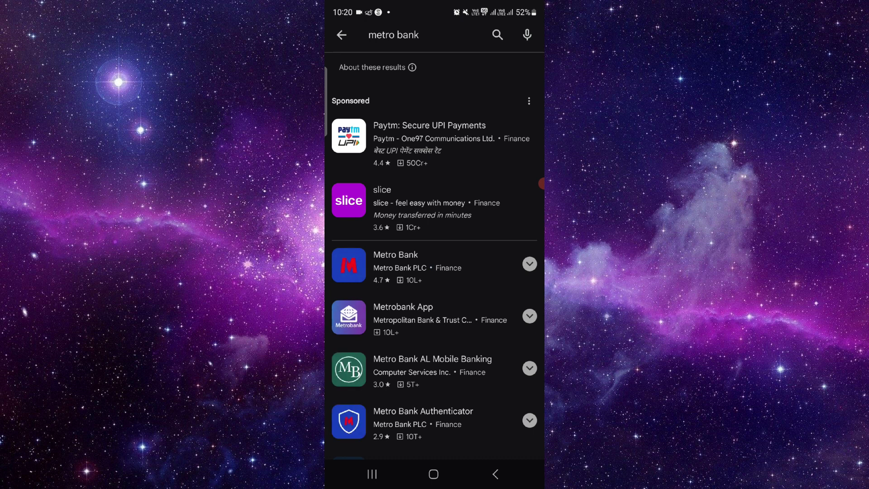
Open the Metro Bank app page, then go back to the home screen through recent apps
left_click(395, 265)
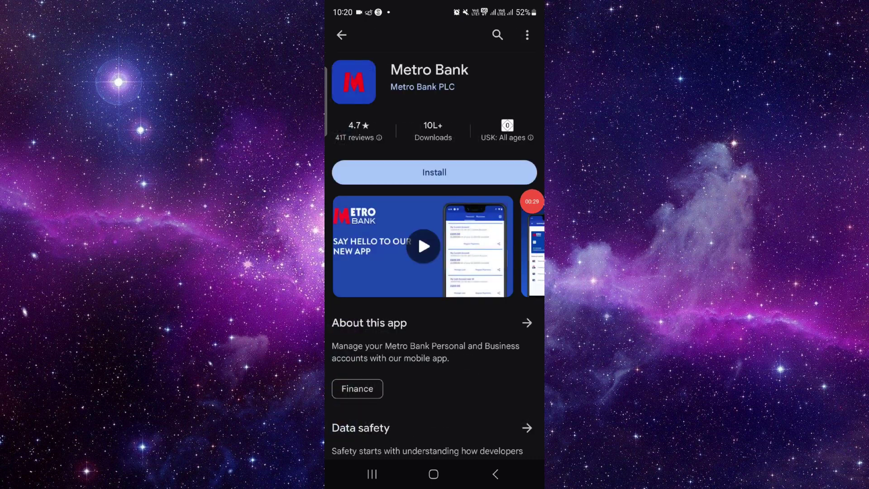
left_click(371, 473)
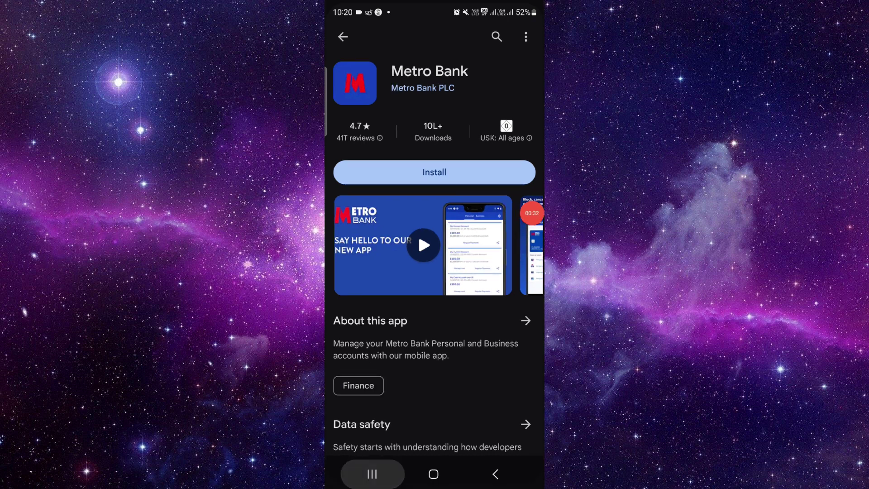
left_click(431, 380)
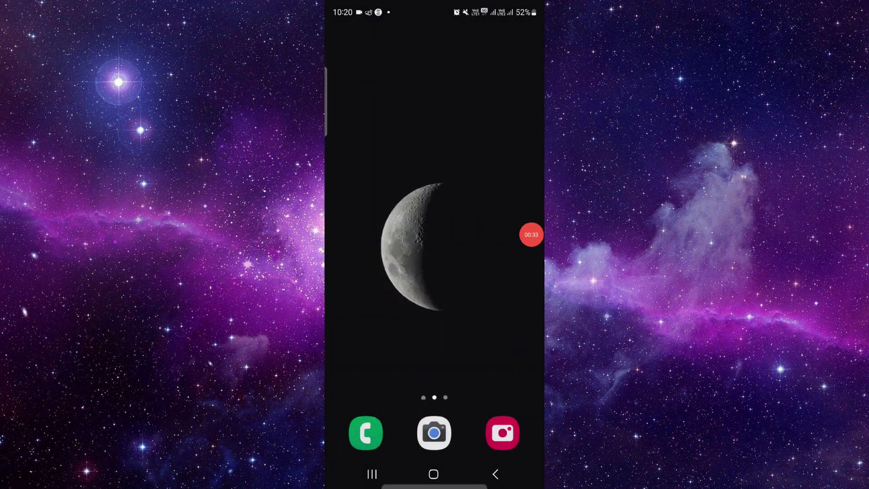